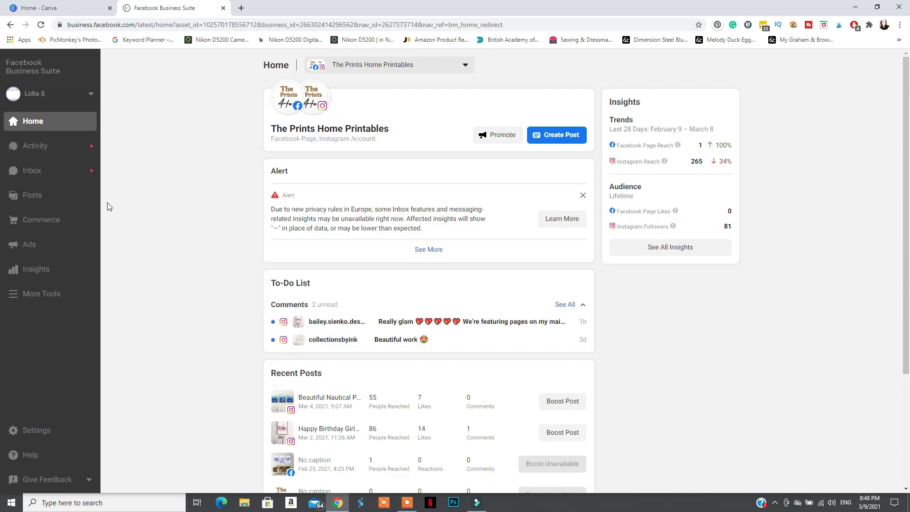
Step: Open the ThePrintsHome catalog in Commerce Manager and start editing its active shop
click(41, 294)
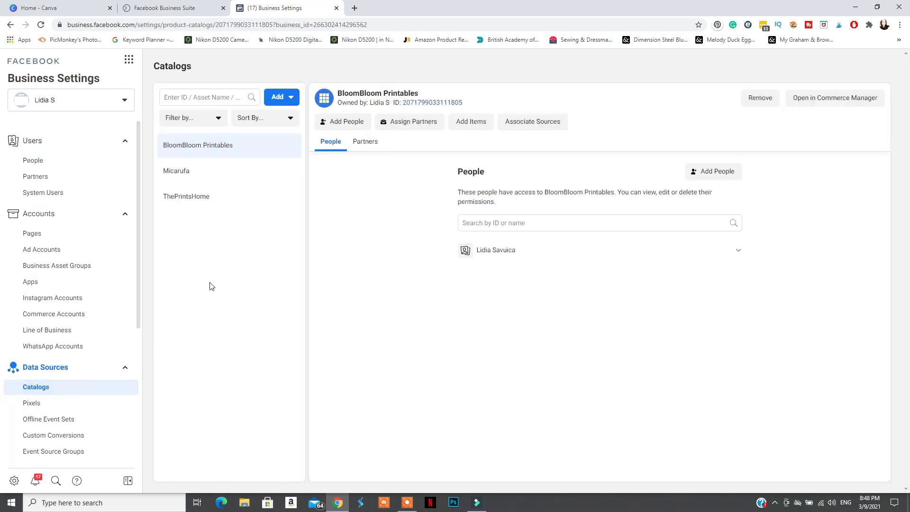
click(241, 203)
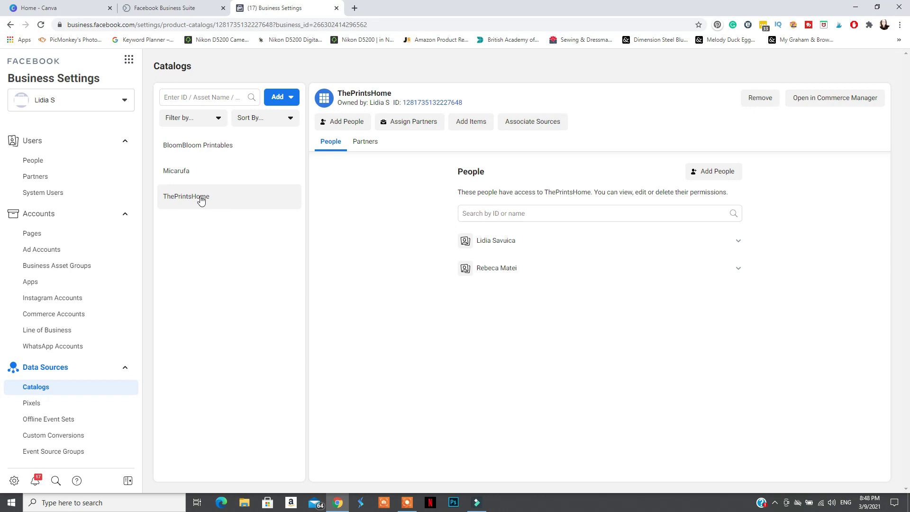
click(822, 97)
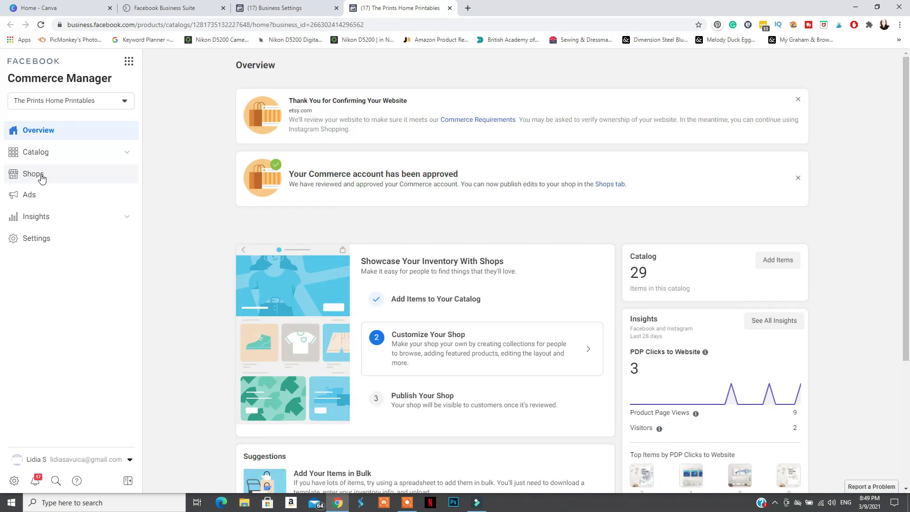
click(40, 176)
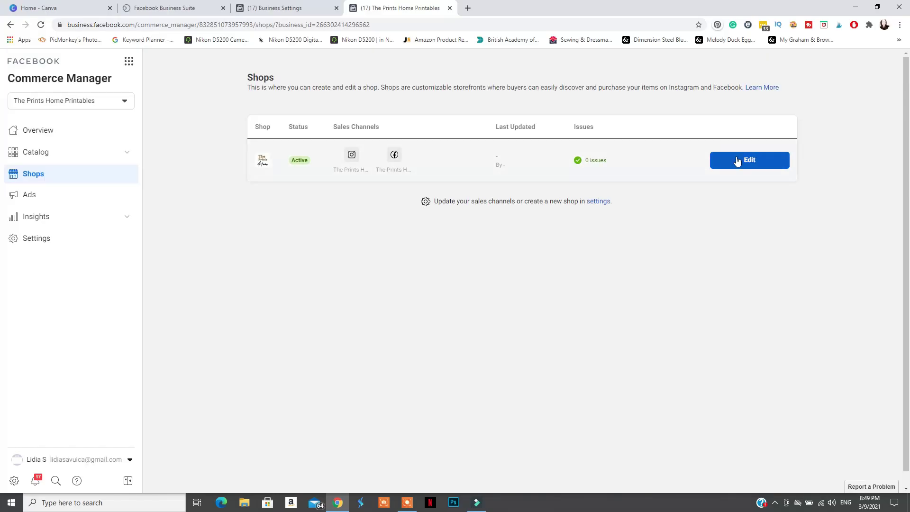
click(742, 160)
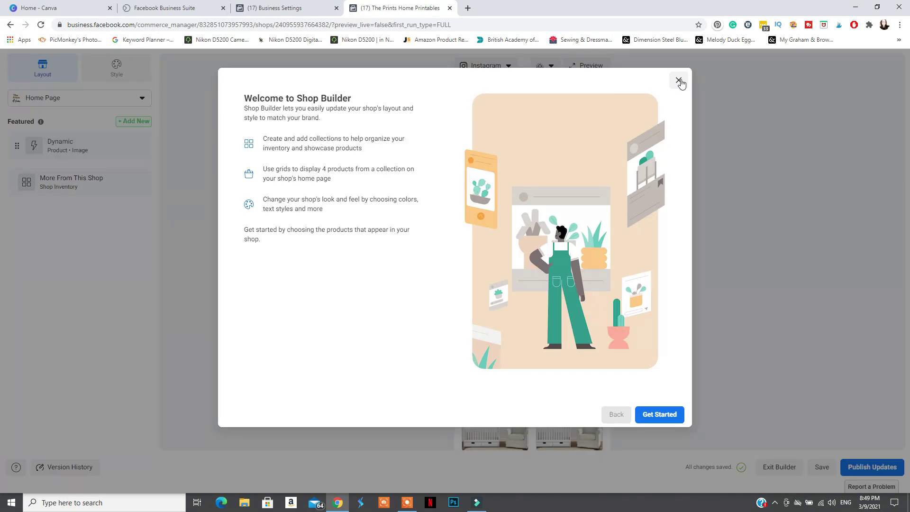
Step: Dismiss the Shop Builder welcome and start a new featured collection on the home page
click(679, 81)
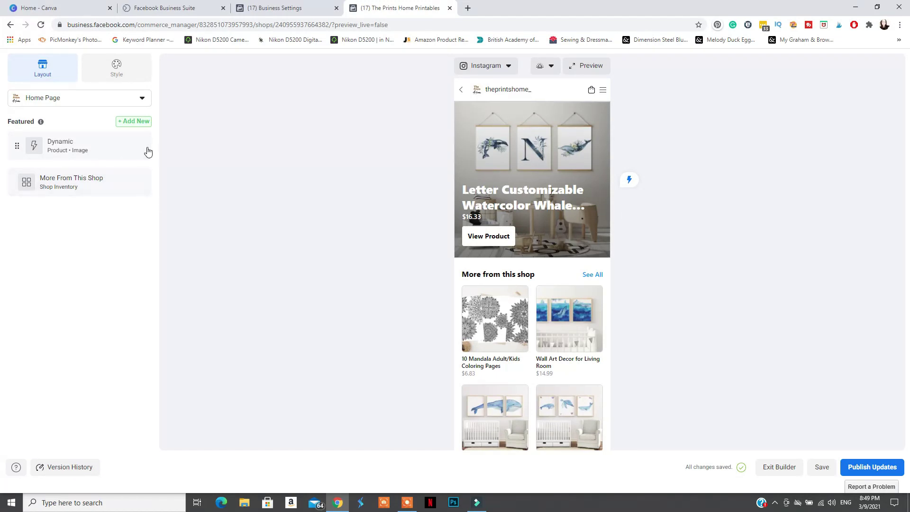
click(131, 122)
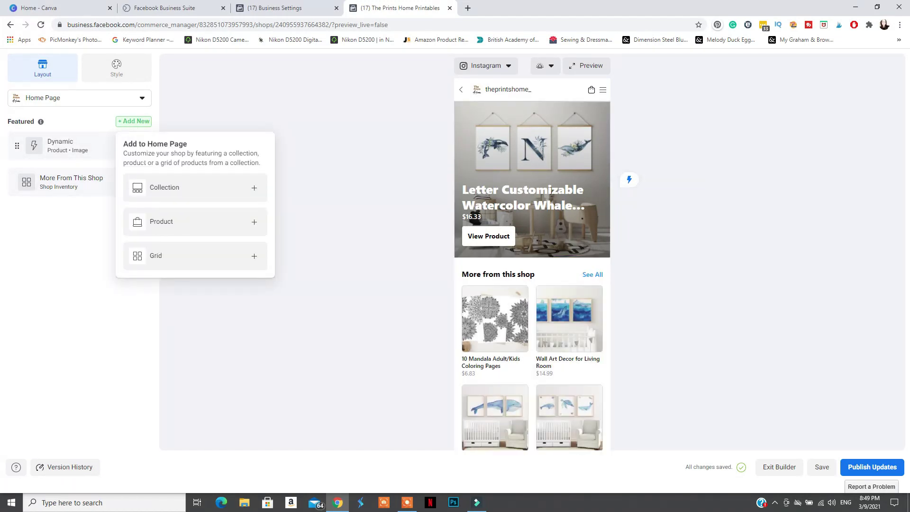
click(183, 195)
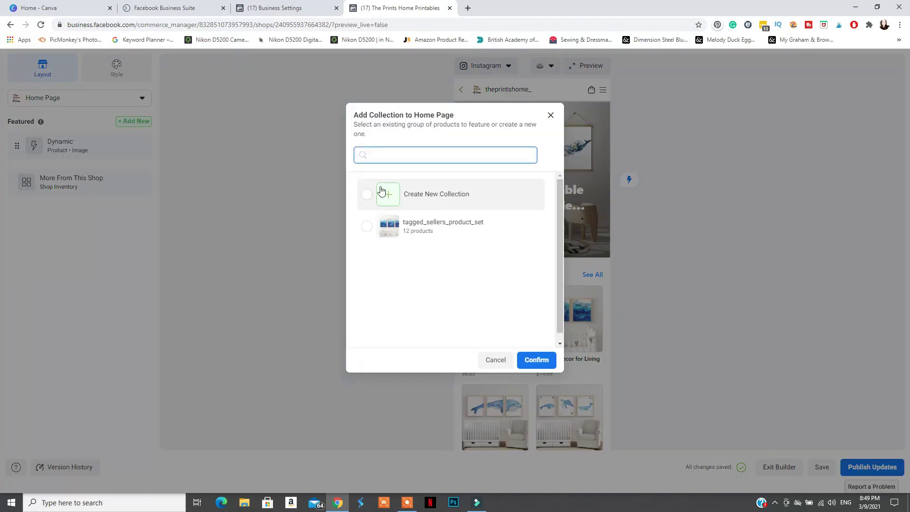
click(439, 194)
click(541, 359)
text(Bible Reading Planners)
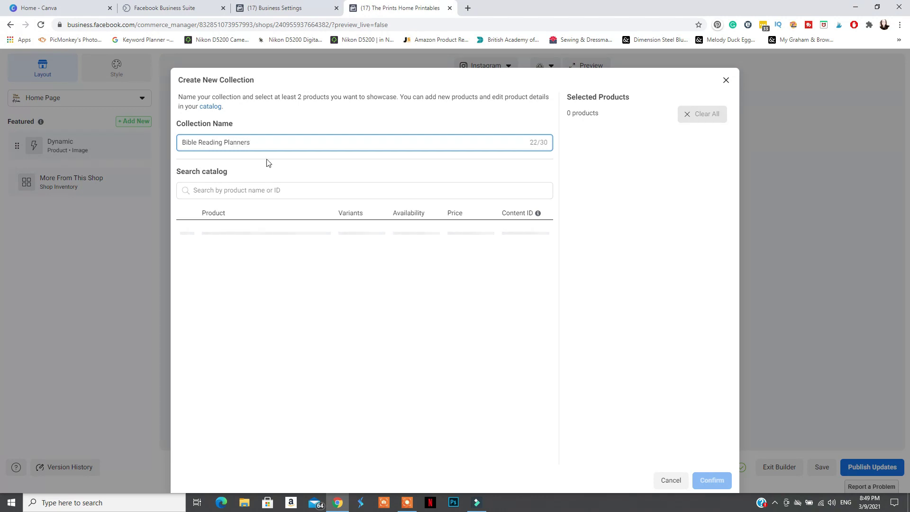
Step: Search 'bible', select the reading plans (Simple Pink, Sea Watercolor, Rainbows…) and save the eight-product collection
click(256, 190)
text(bible)
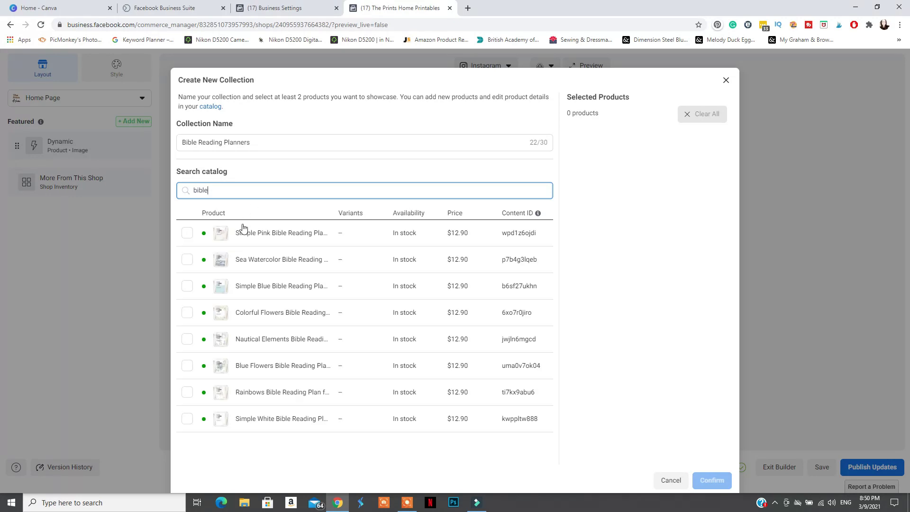
click(187, 233)
click(188, 258)
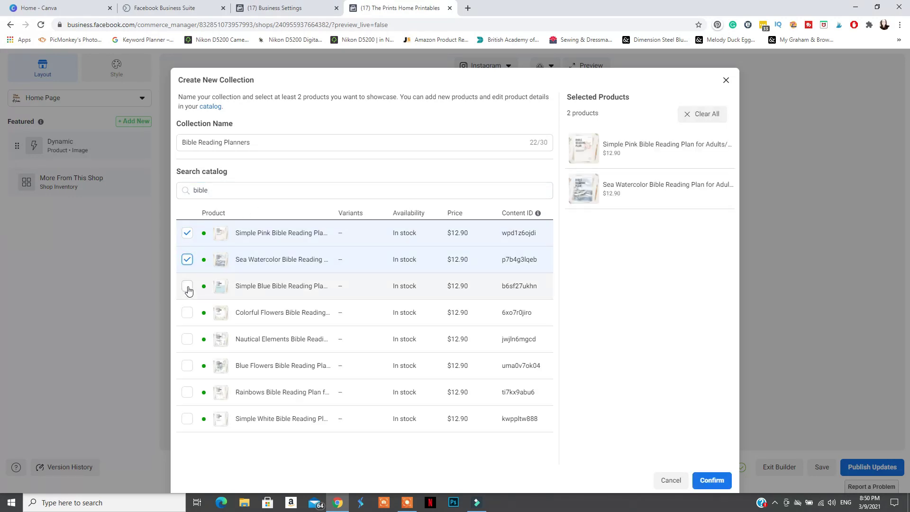
click(187, 287)
click(187, 339)
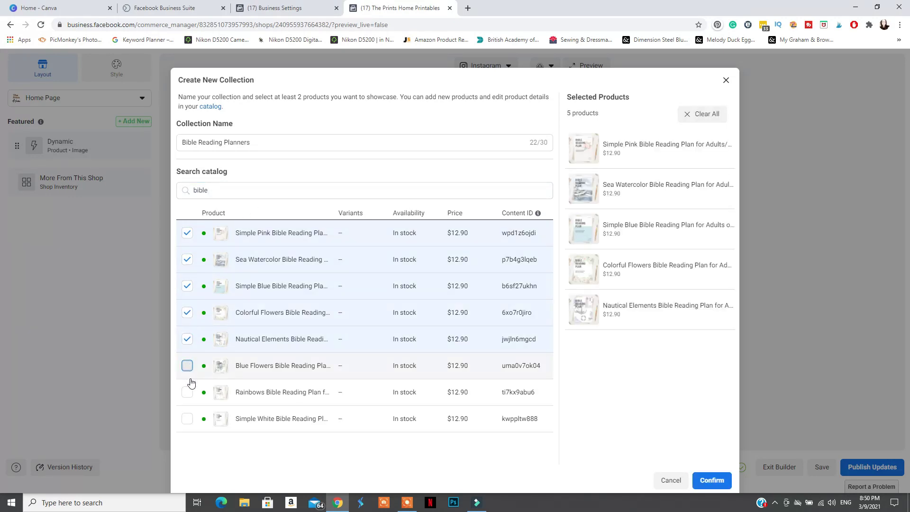
click(187, 365)
click(187, 392)
click(188, 419)
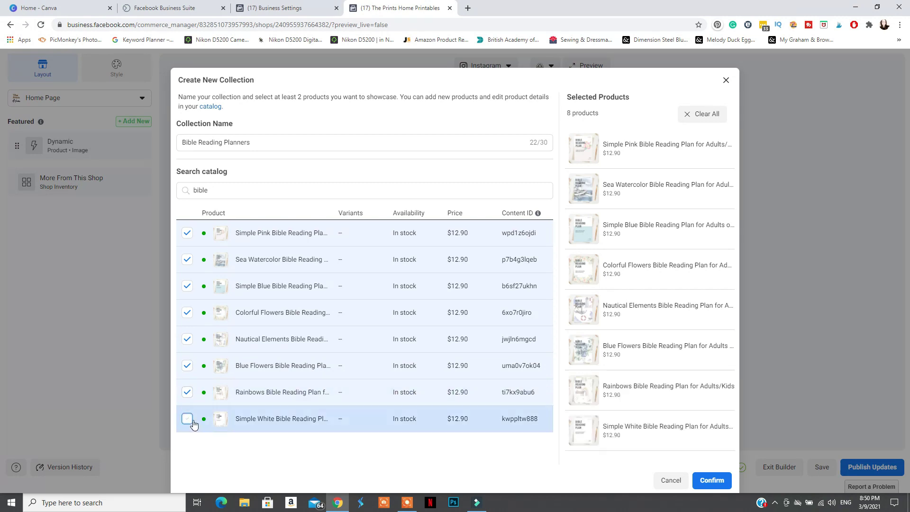
click(719, 483)
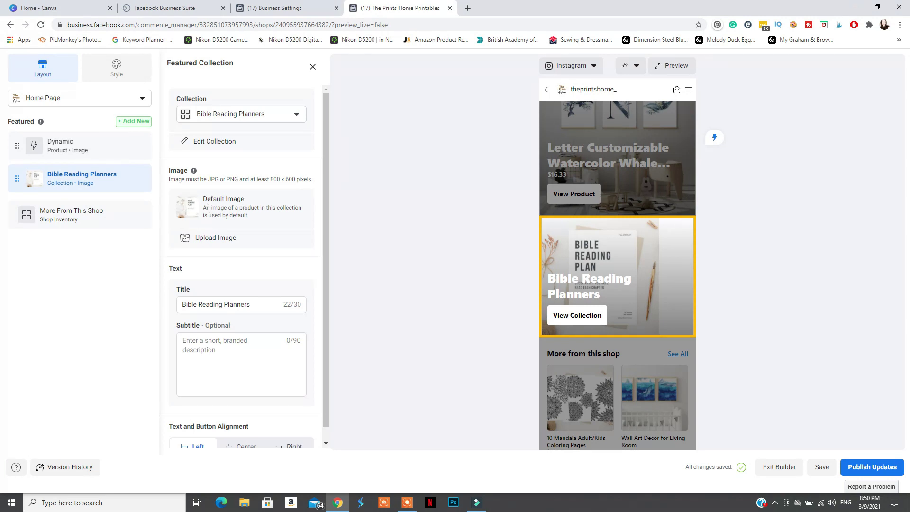
Step: Upload and crop a custom image for the Bible Reading Planners banner
click(220, 240)
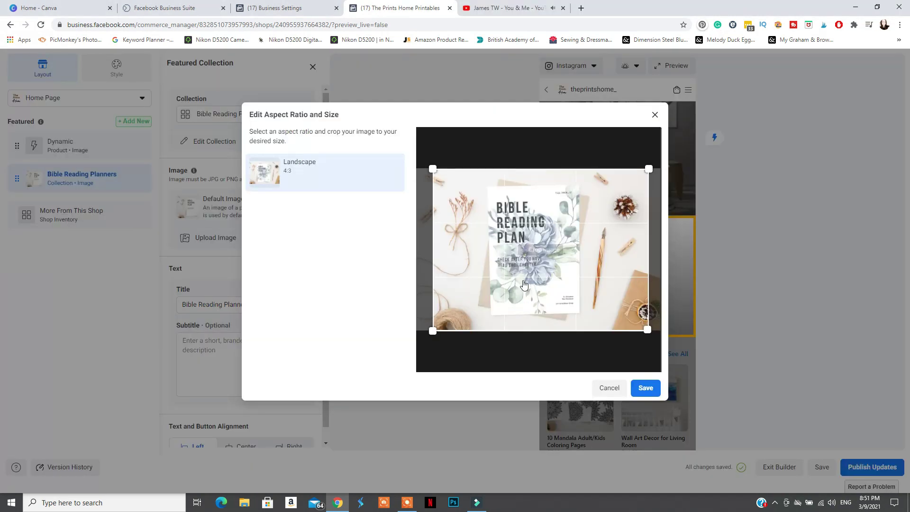
click(645, 389)
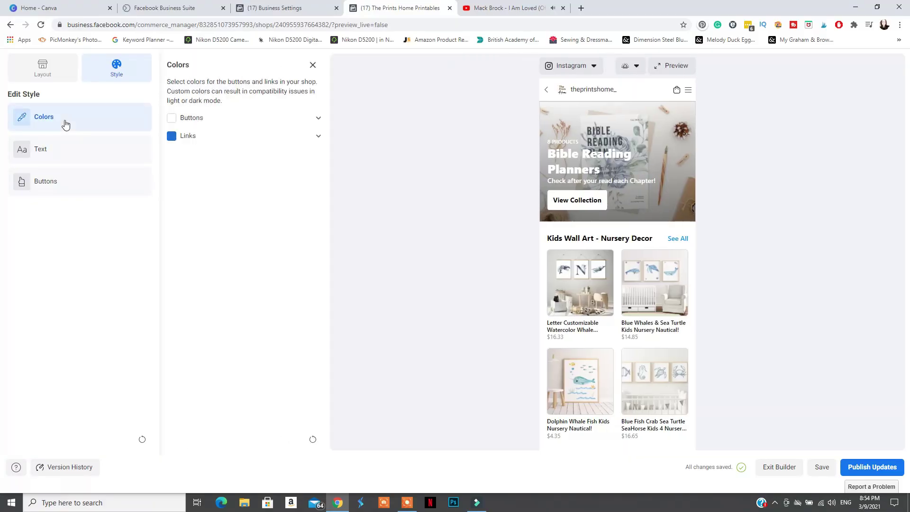
Step: Adjust the shop's button colour and try a larger title size before reverting to normal
click(234, 121)
drag(231, 195, 189, 153)
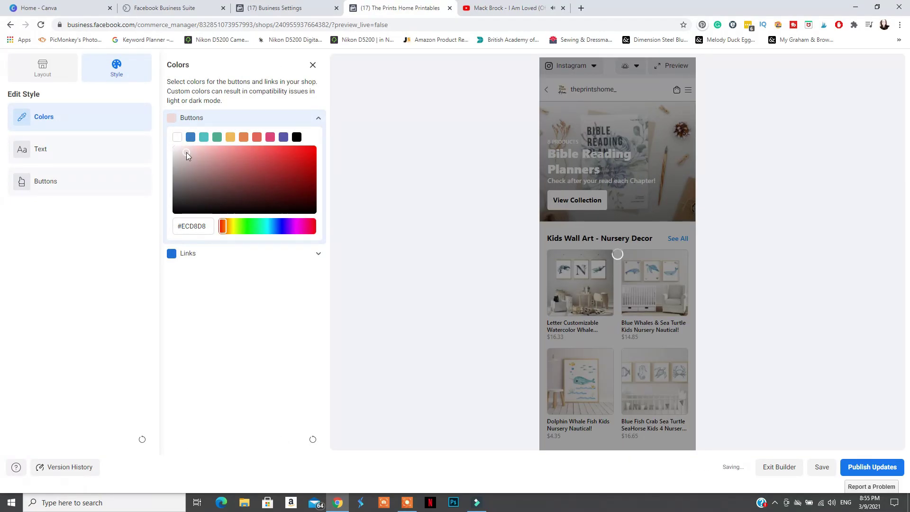
click(234, 118)
click(232, 135)
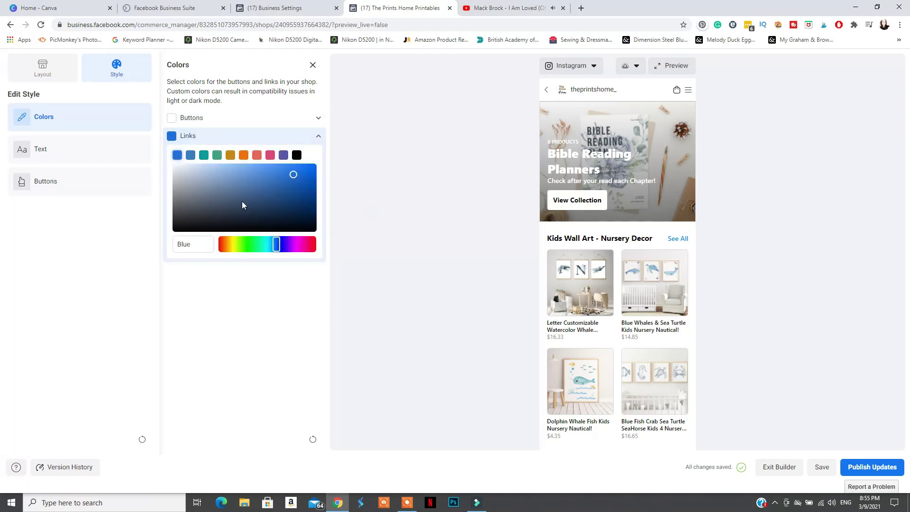
click(176, 192)
click(61, 153)
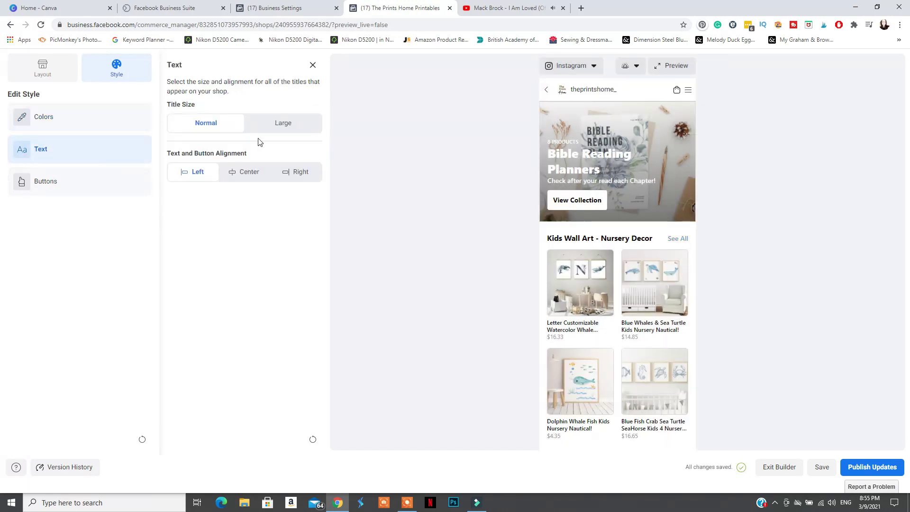
click(271, 128)
Step: Try the solid button styles, then give buttons the rounded outline style
click(206, 123)
click(91, 183)
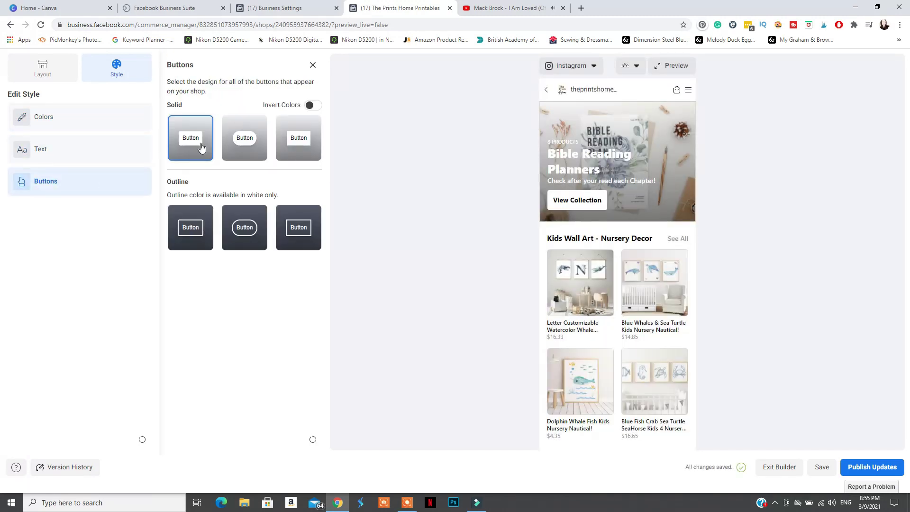
click(244, 145)
click(315, 146)
click(191, 143)
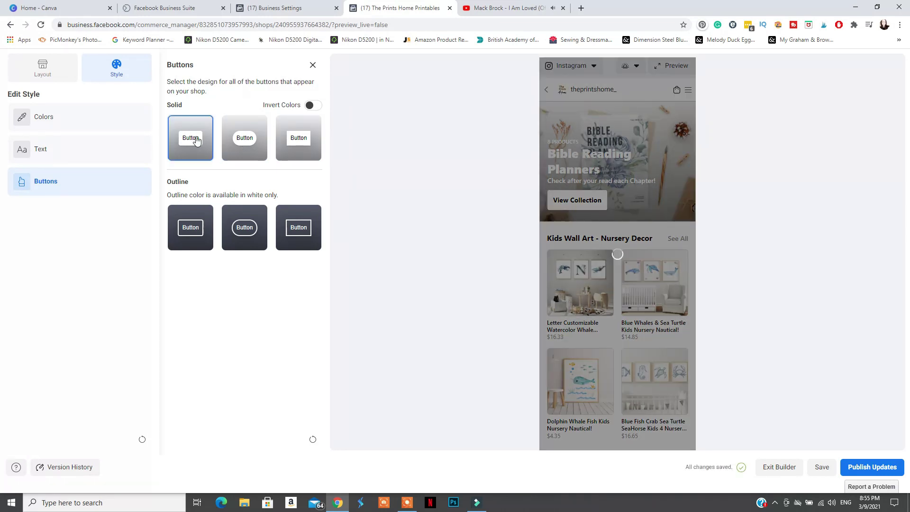
click(194, 227)
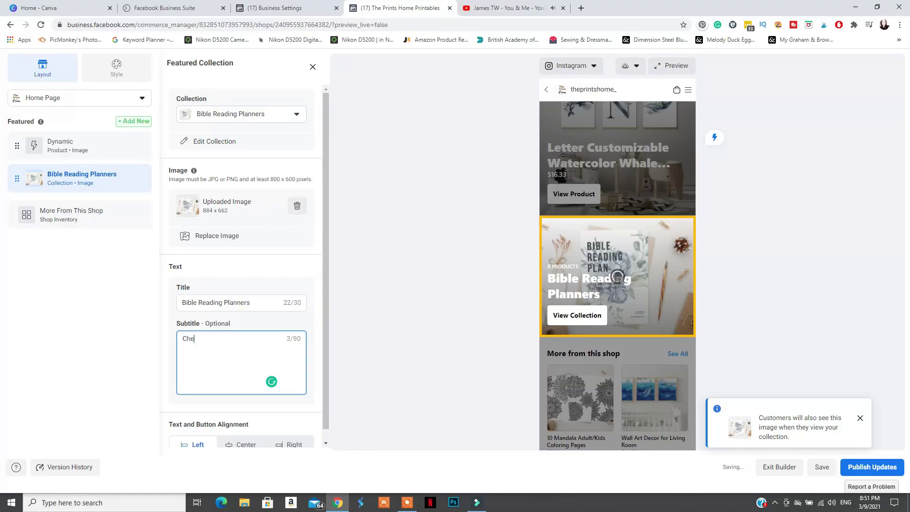
text(read each Chapter!)
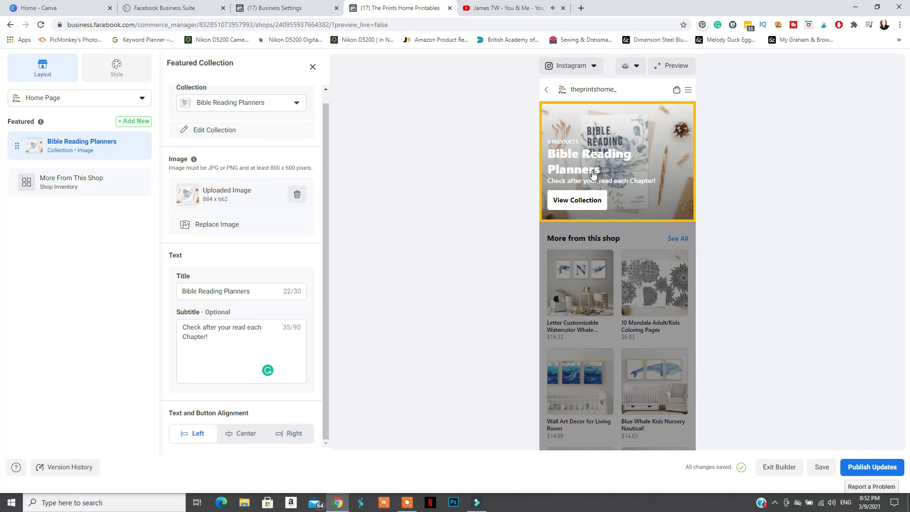
scroll(256, 225, up, 1)
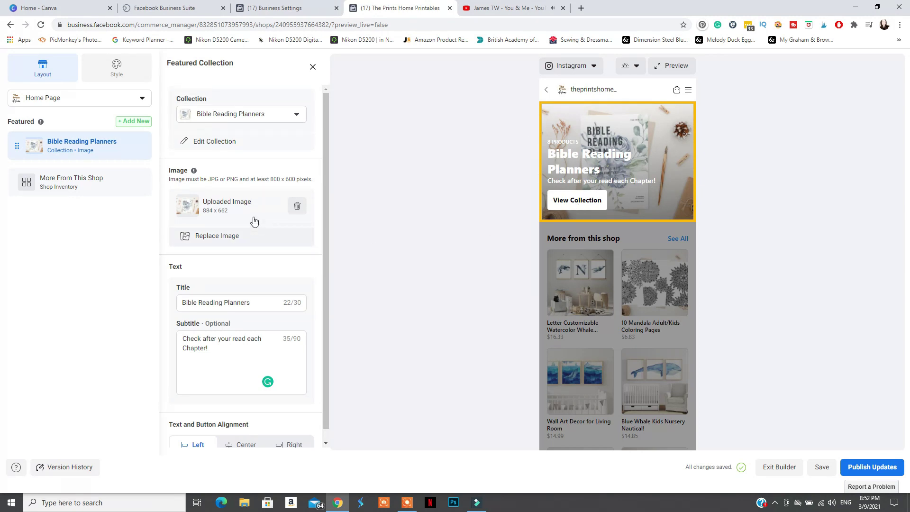
Step: Close the Bible Reading Planners featured collection editor
click(313, 68)
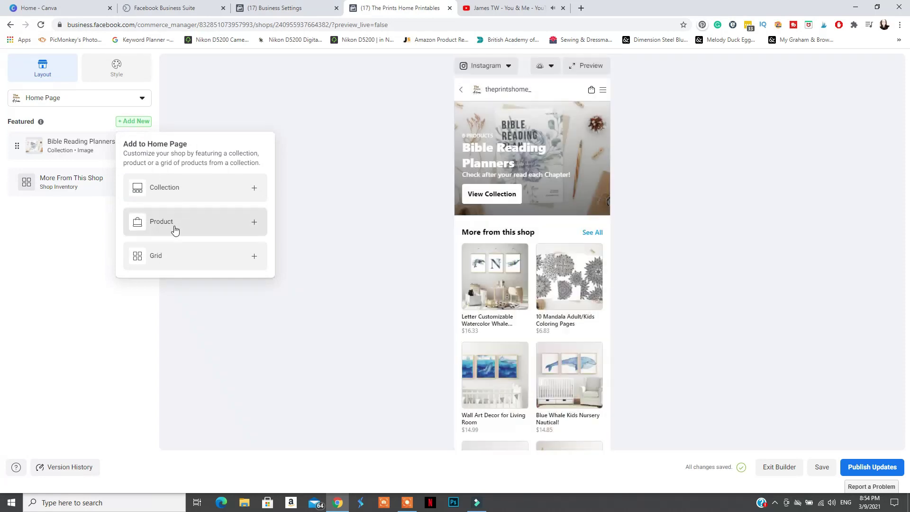
Step: Add a Kids Wall Art product grid titled 'Kids Wall Art - Nursery Decor'
click(170, 262)
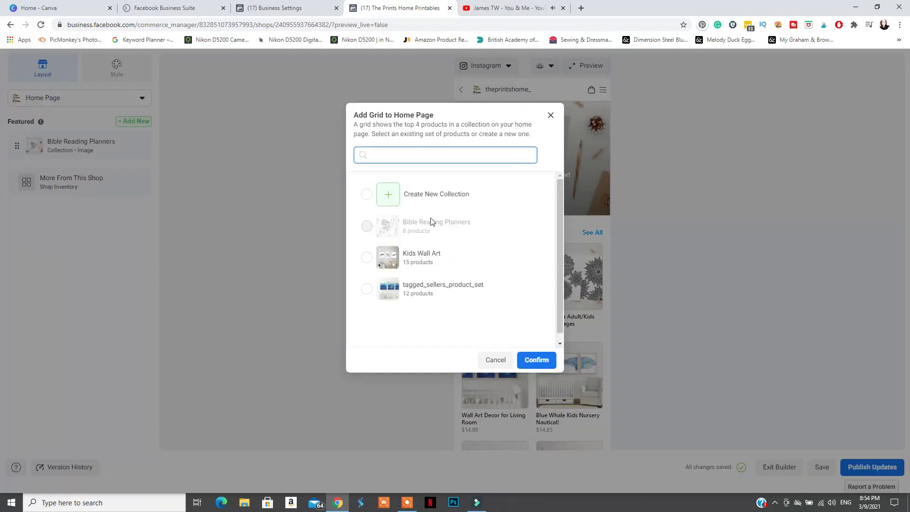
click(420, 257)
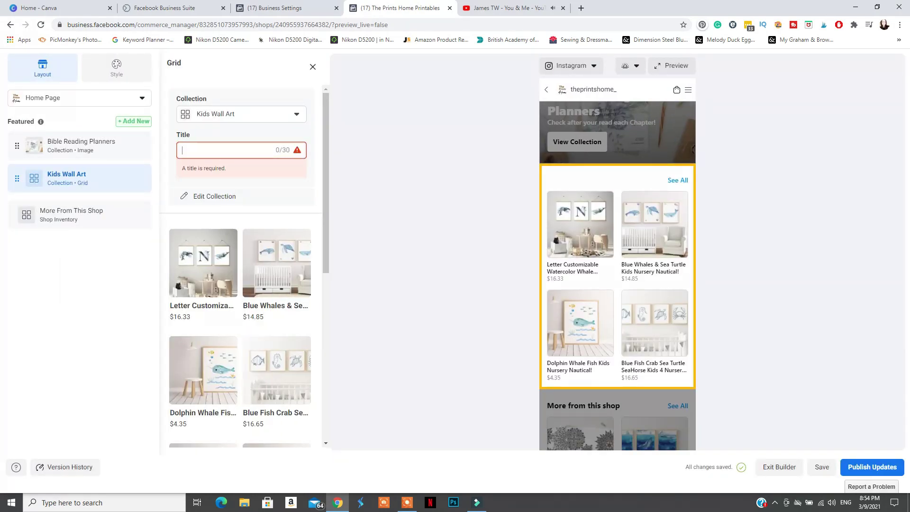
text(Kids Wall Art - Nursery Decor)
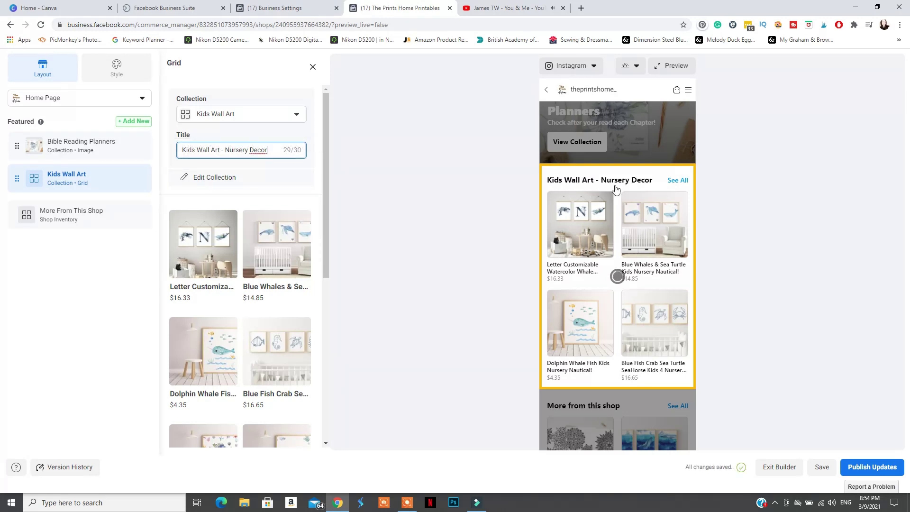
scroll(637, 223, up, 2)
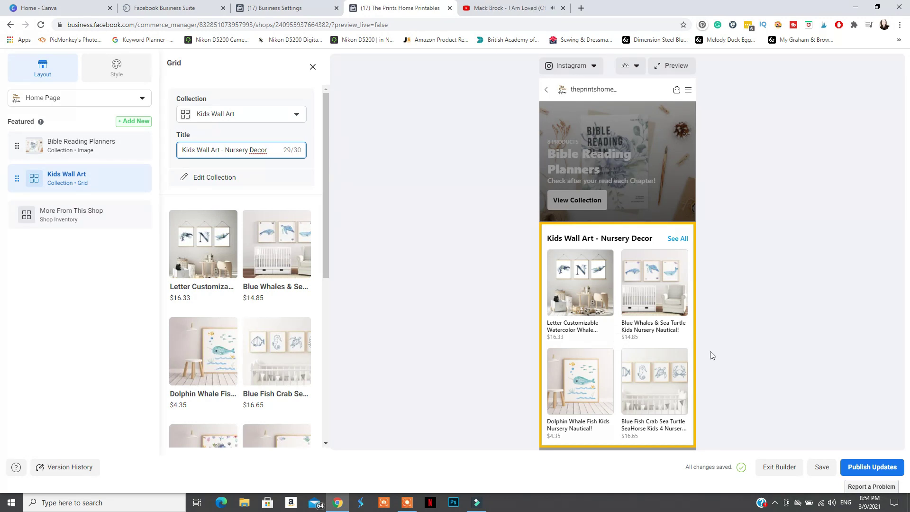
click(381, 245)
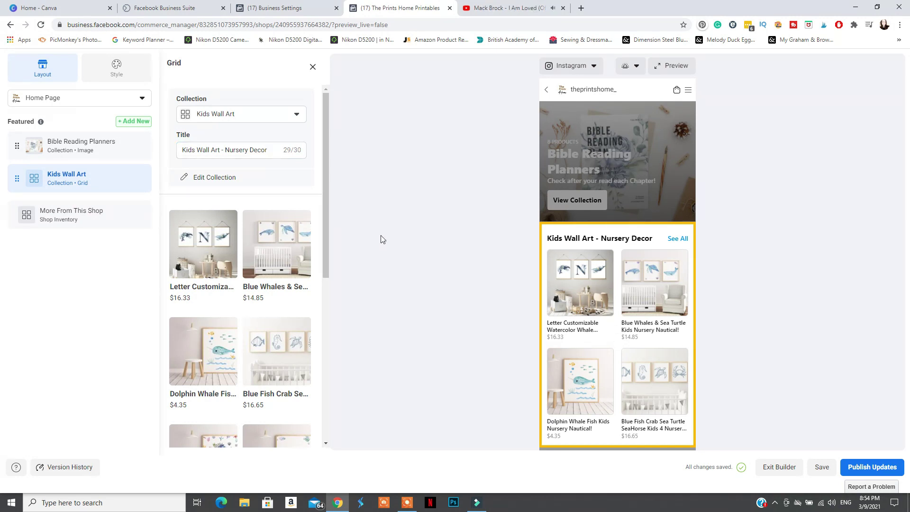
Step: Open the More From This Shop section settings
click(85, 218)
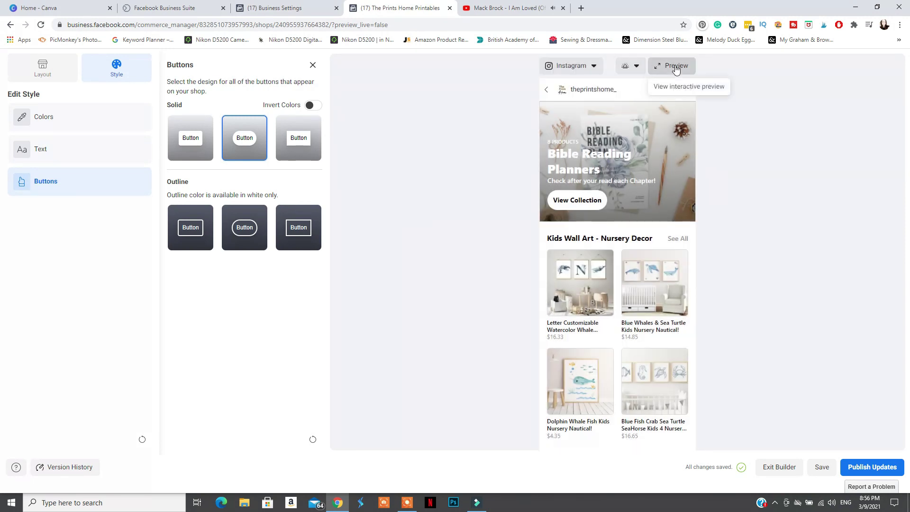
click(671, 66)
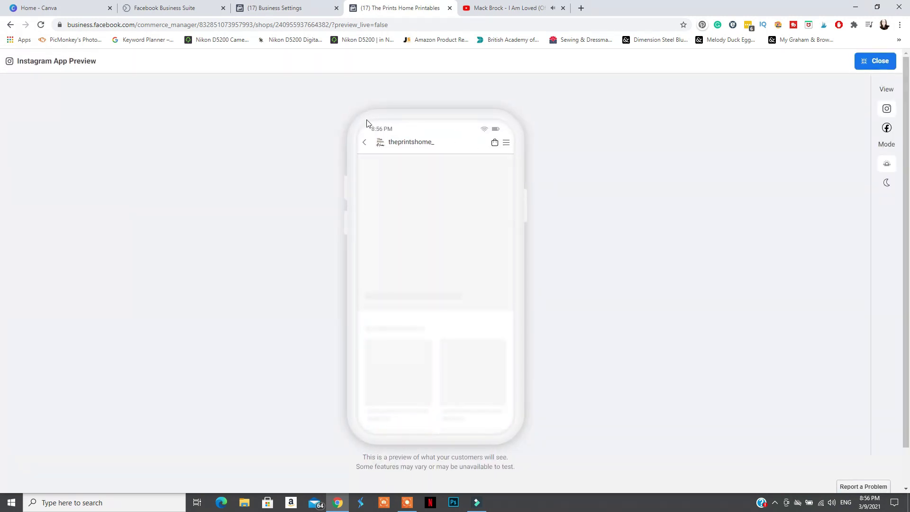
scroll(448, 264, down, 1)
scroll(448, 263, down, 1)
scroll(451, 274, down, 1)
scroll(455, 282, down, 2)
scroll(455, 283, down, 2)
scroll(441, 274, down, 2)
scroll(426, 263, down, 2)
scroll(399, 246, down, 2)
scroll(399, 247, down, 2)
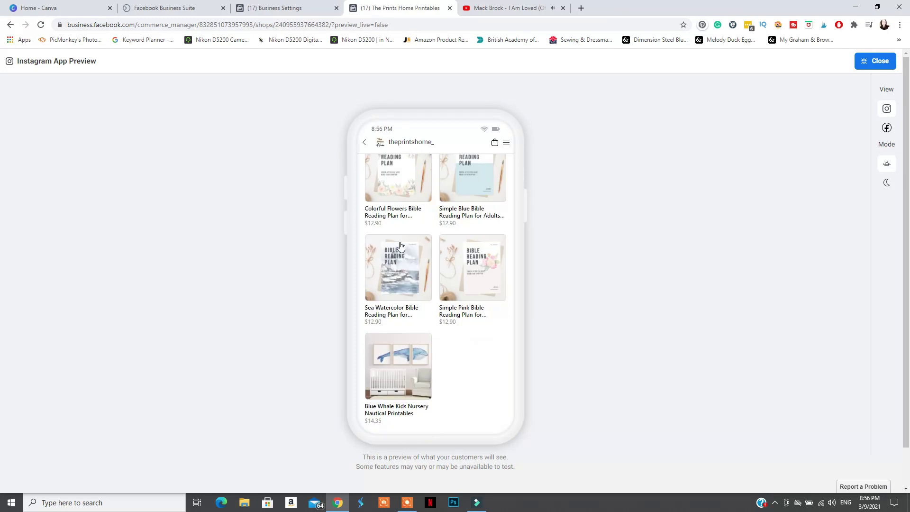
scroll(476, 382, up, 2)
scroll(476, 383, up, 2)
scroll(477, 382, up, 2)
scroll(476, 382, up, 2)
scroll(476, 381, up, 3)
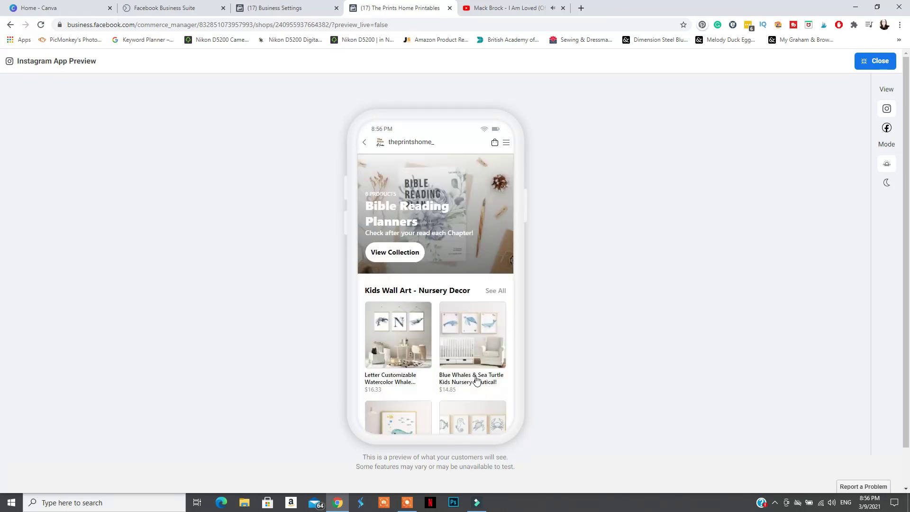
click(876, 63)
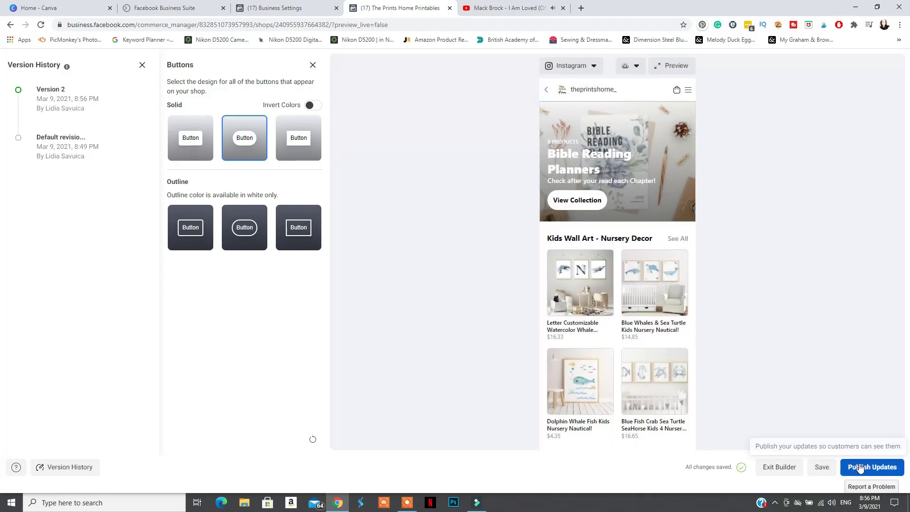
Step: Publish the shop updates and submit them for review
click(860, 469)
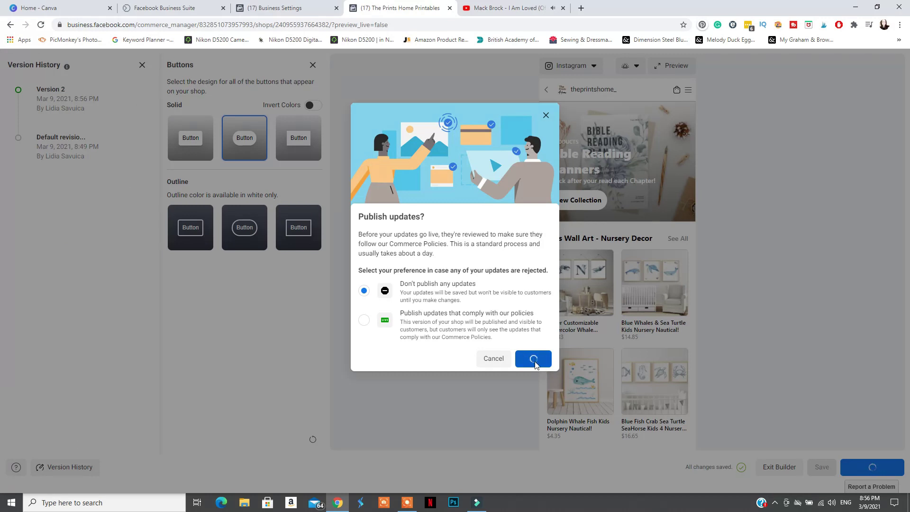
click(534, 358)
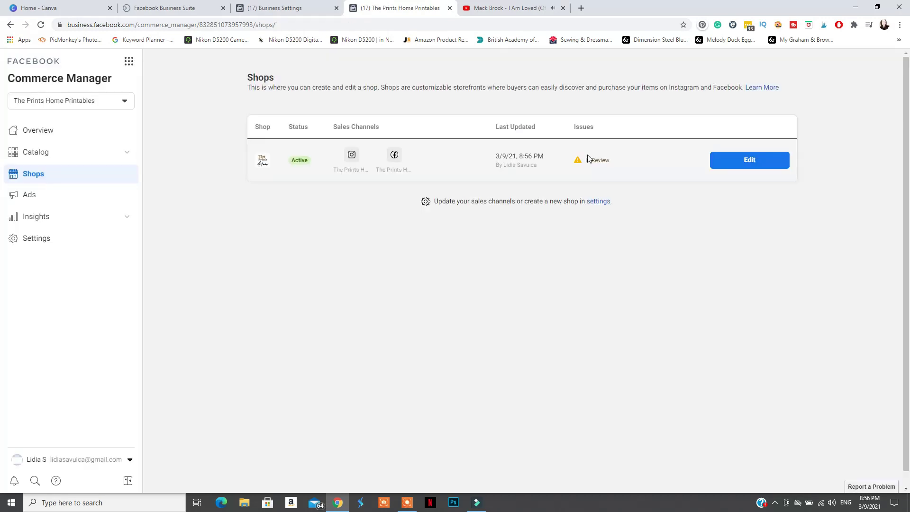